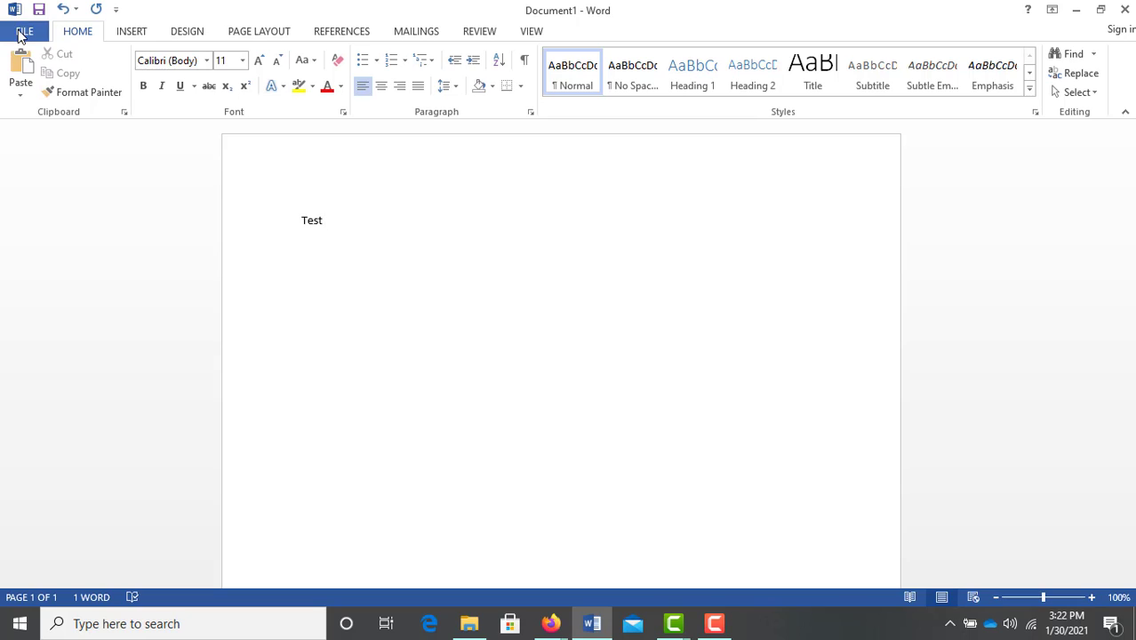
- Open the Save As locations for the current Word document
{"action": "left_click", "coordinate": [20, 29]}
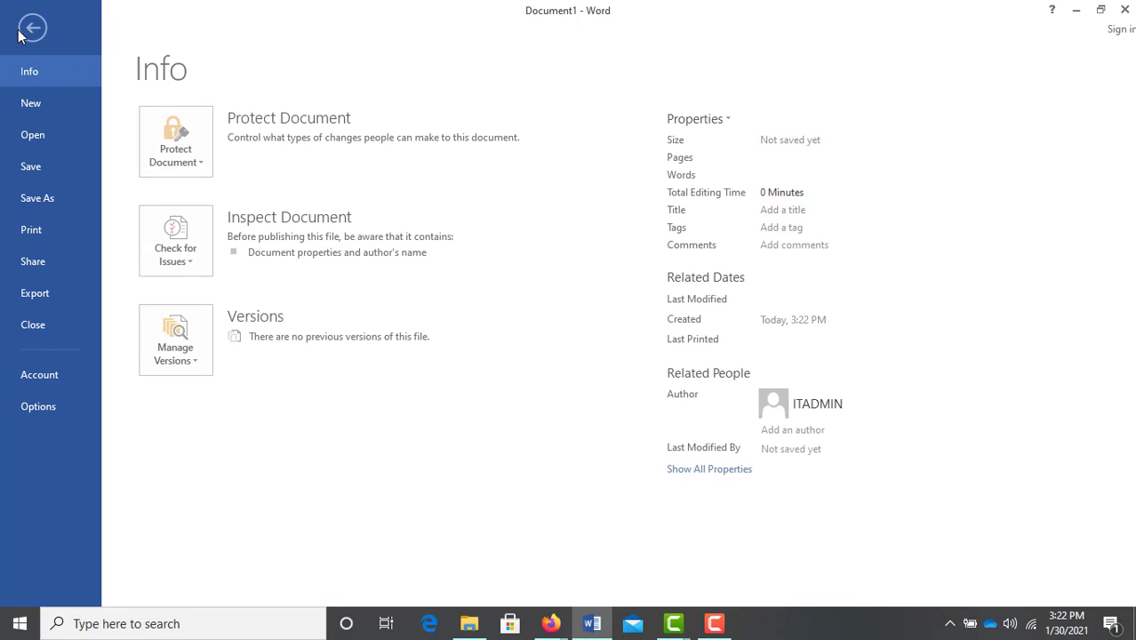
{"action": "left_click", "coordinate": [44, 201]}
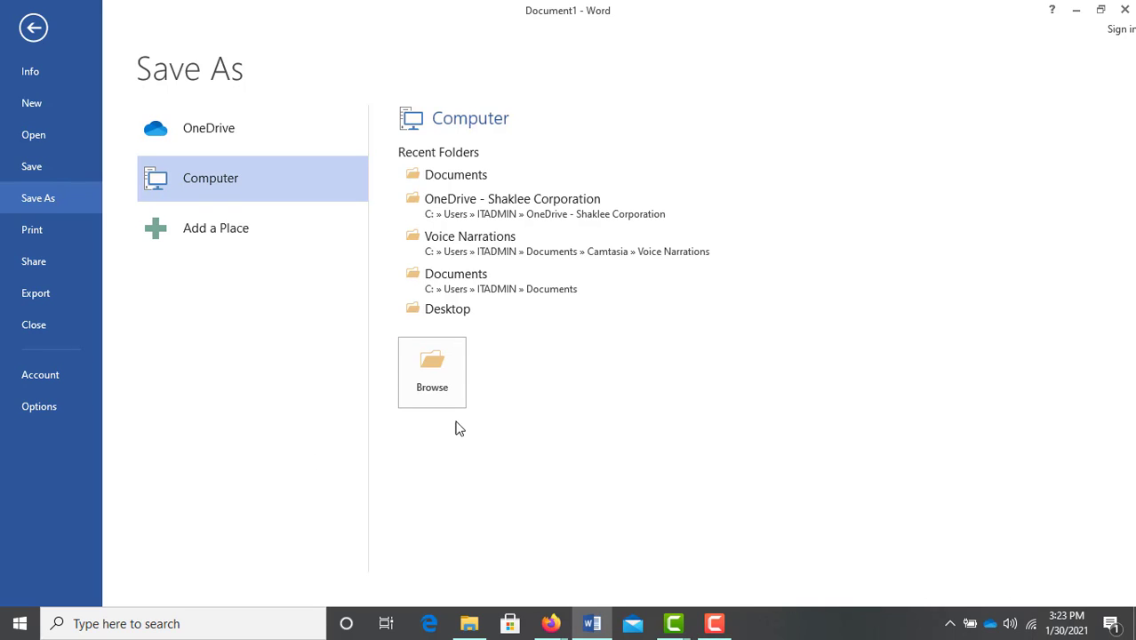
- Switch to OneDrive online in the browser, look inside the Active Boot files folder, and return to Documents
{"action": "left_click", "coordinate": [990, 625]}
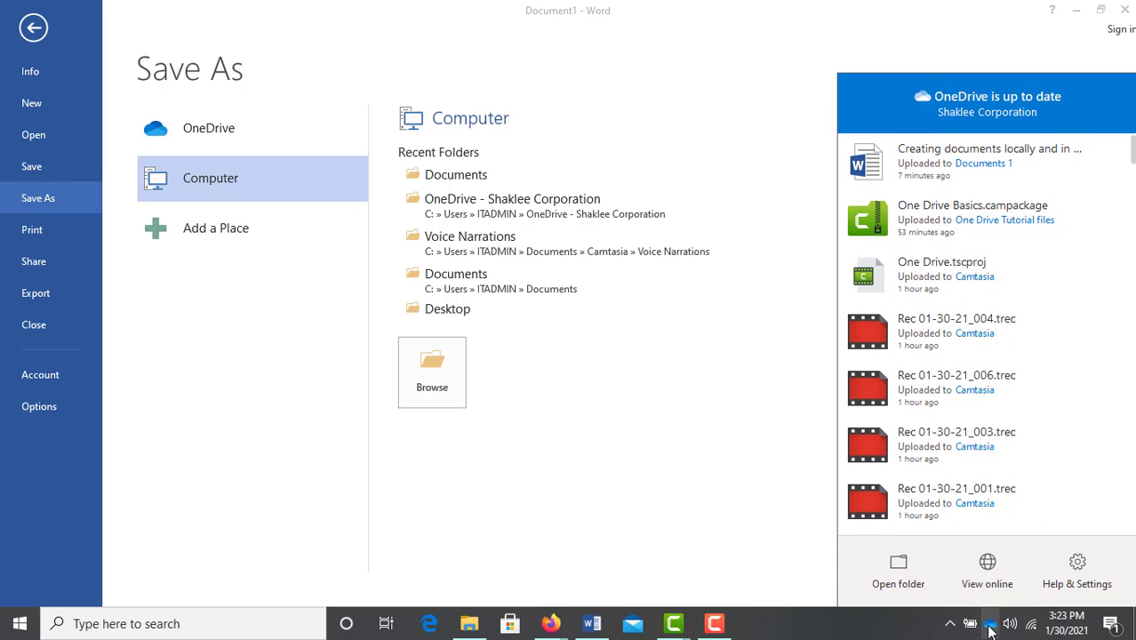
{"action": "left_click", "coordinate": [990, 569]}
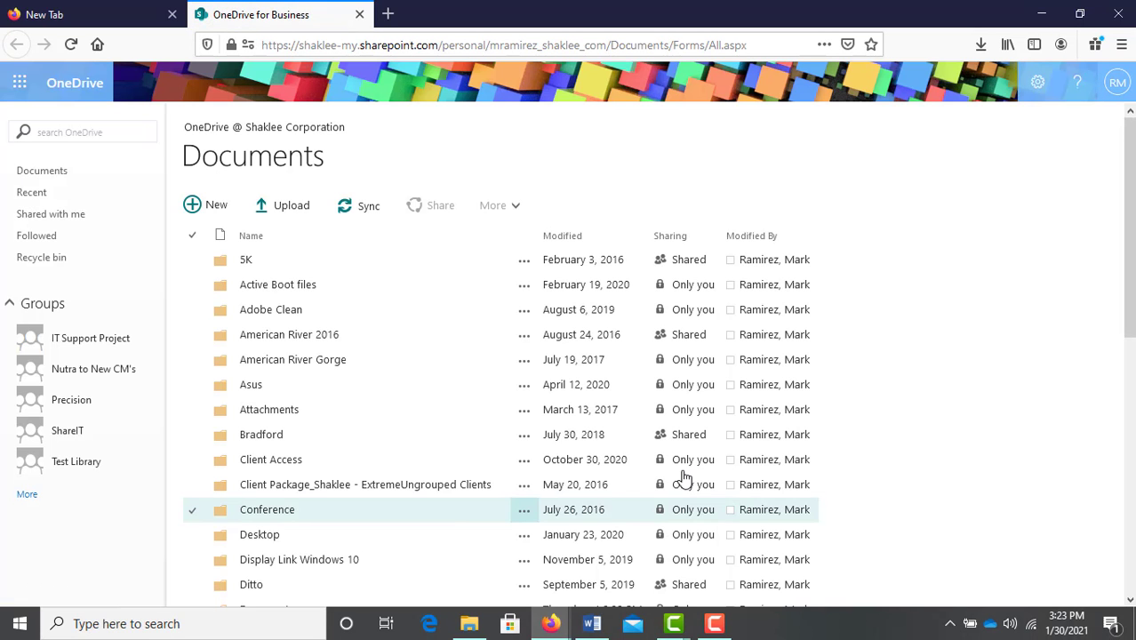
{"action": "left_click", "coordinate": [249, 292]}
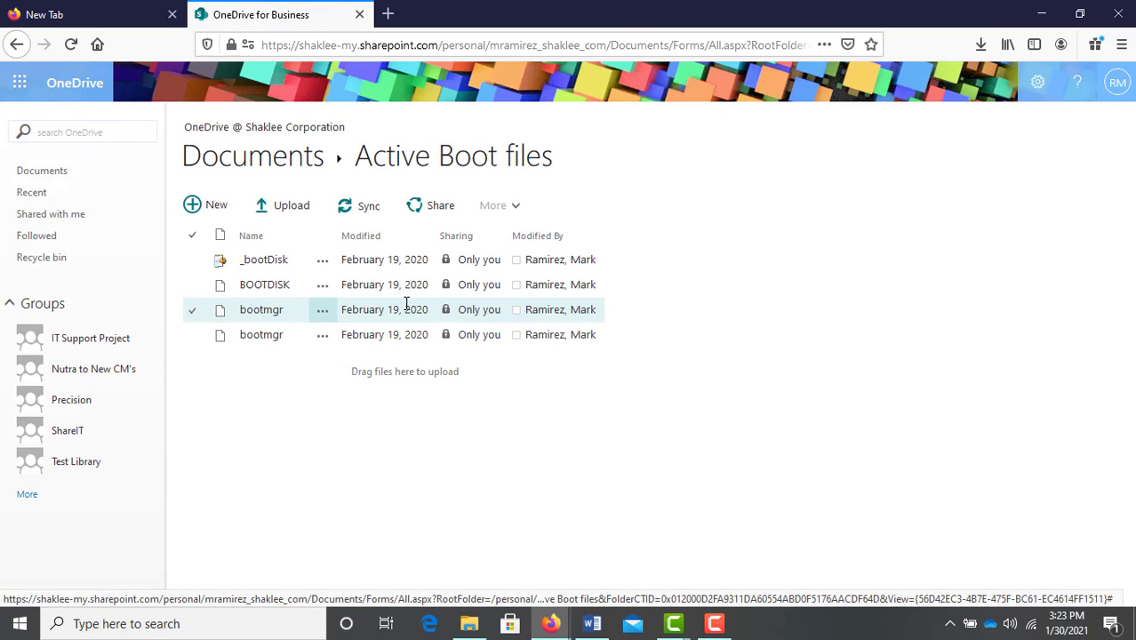
{"action": "left_click", "coordinate": [12, 46]}
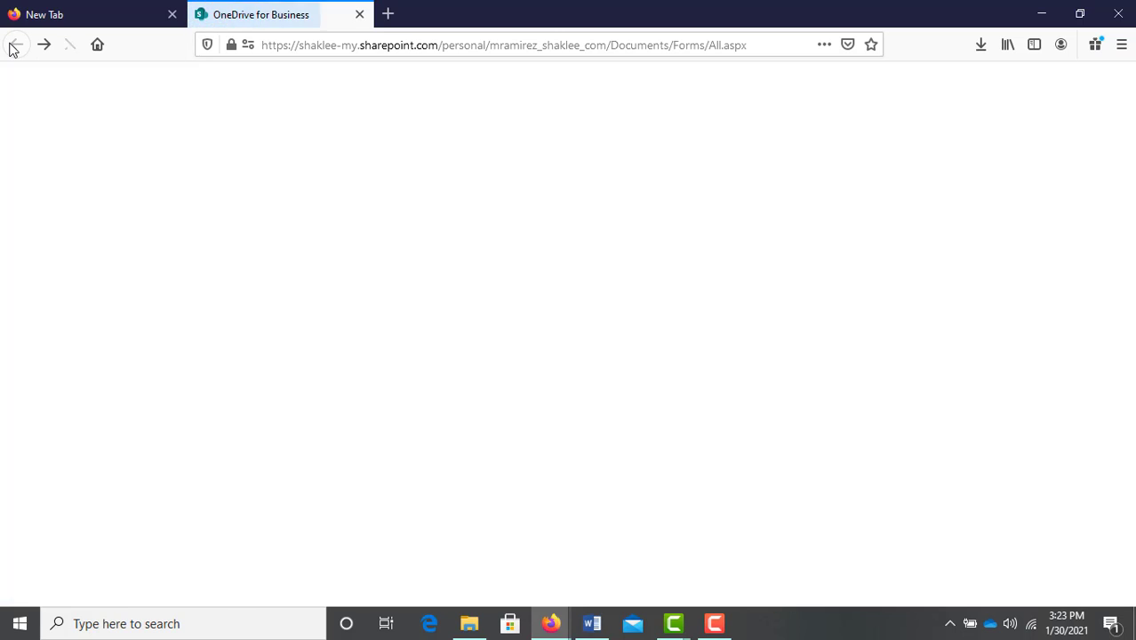
{"action": "key", "text": "F9"}
{"action": "key", "text": "F9"}
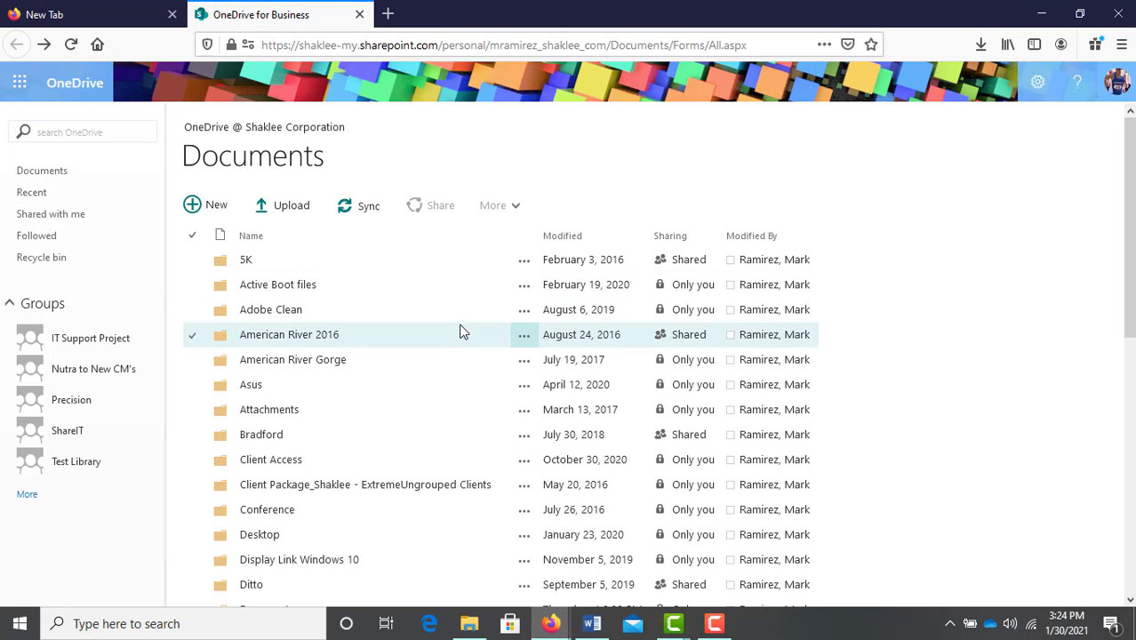
- Review the invitation, message and permission options for sharing the Active Boot files folder, and cancel without sharing
{"action": "left_click", "coordinate": [523, 289]}
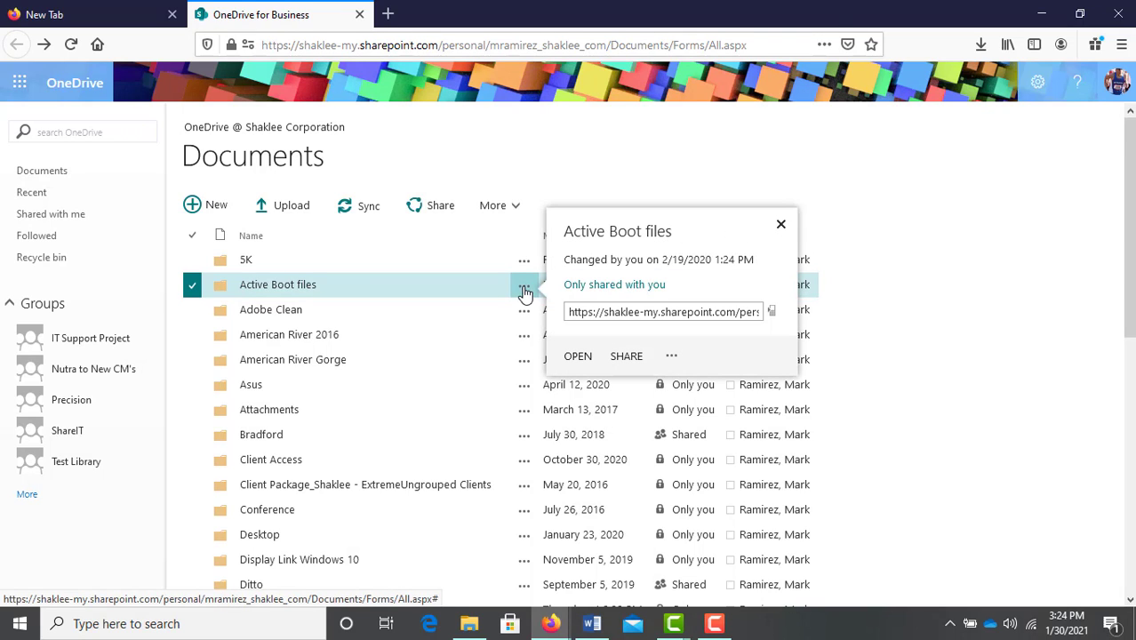
{"action": "left_click", "coordinate": [626, 359]}
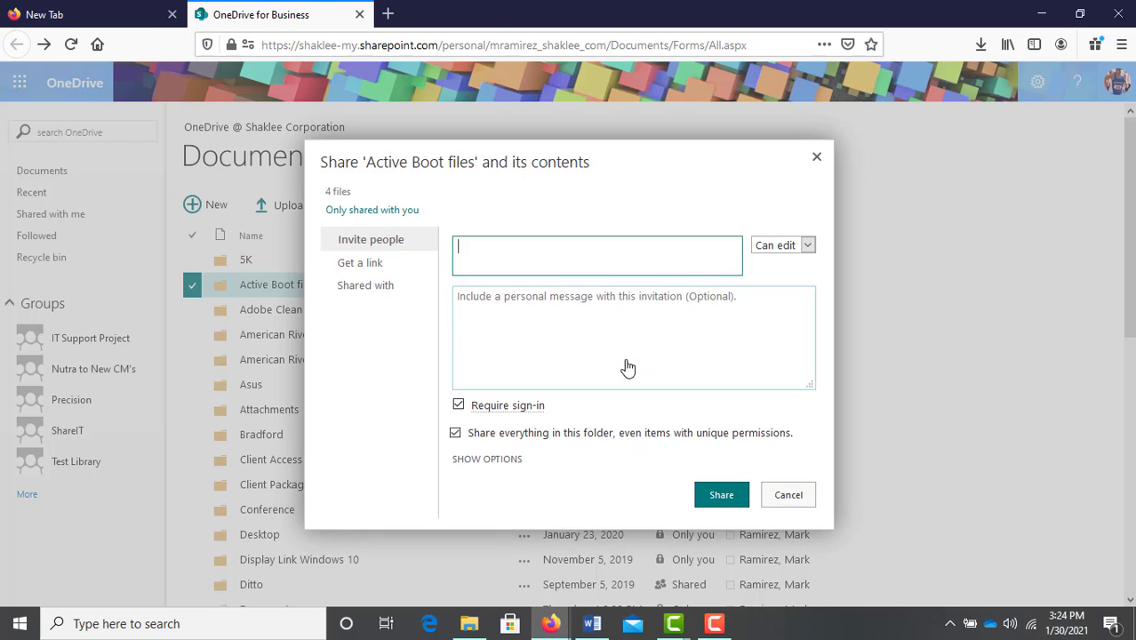
{"action": "right_click", "coordinate": [483, 251]}
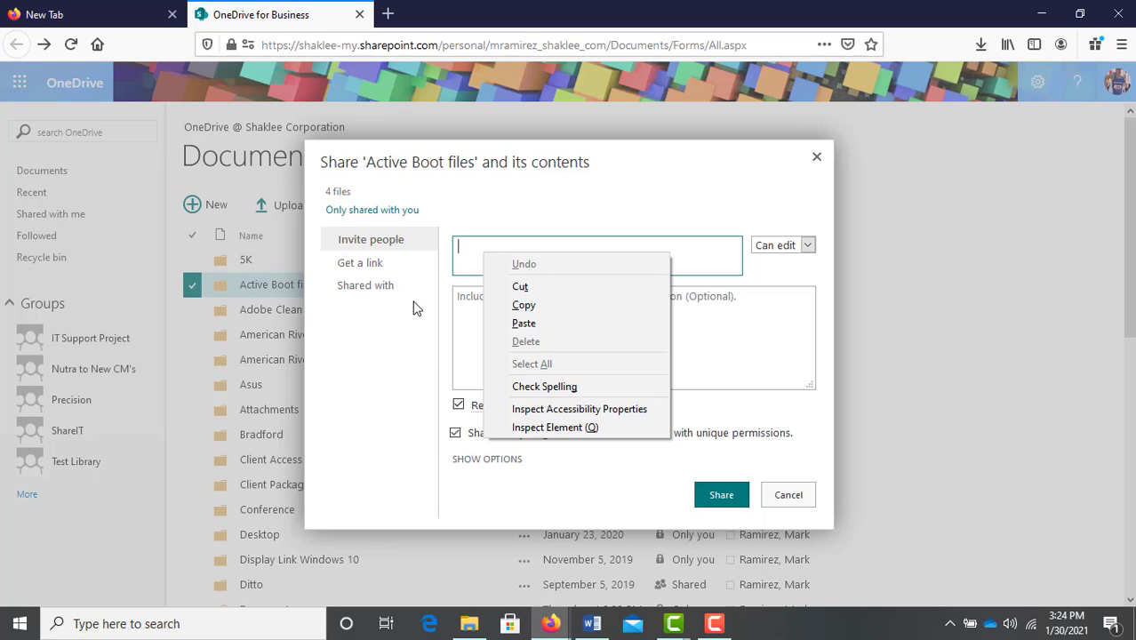
{"action": "left_click", "coordinate": [717, 330]}
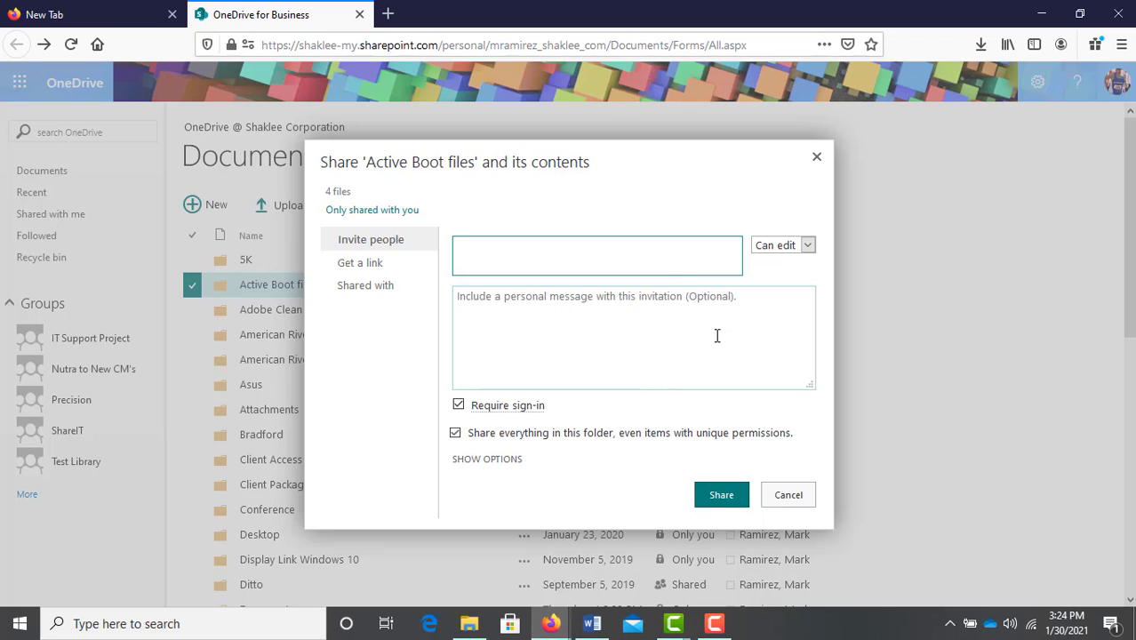
{"action": "left_click", "coordinate": [493, 463]}
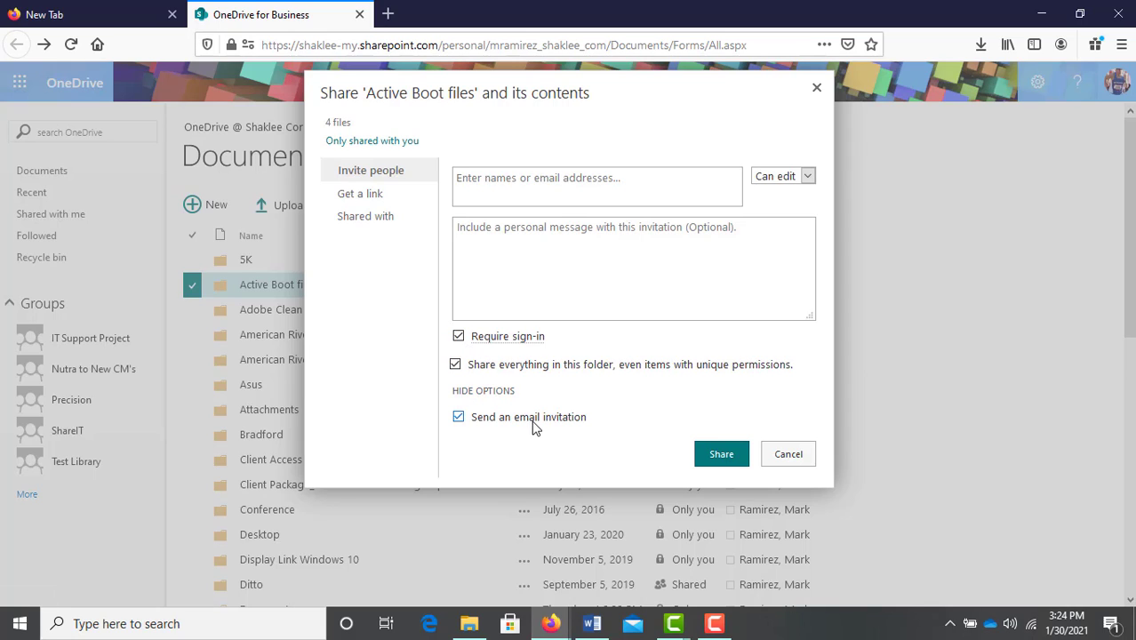
{"action": "left_click", "coordinate": [778, 177]}
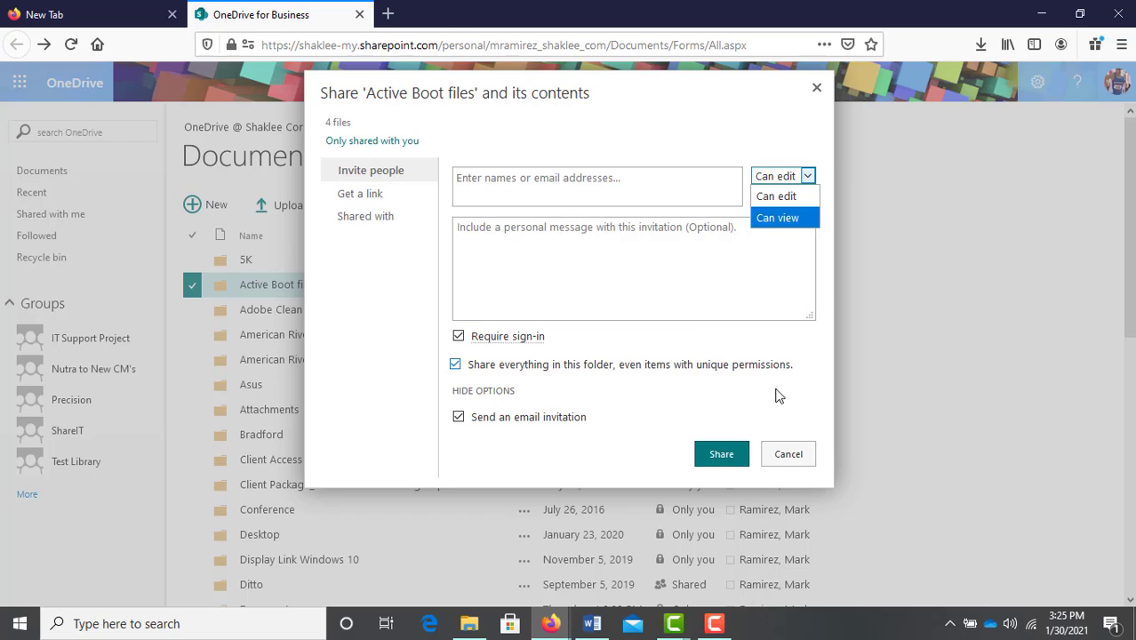
{"action": "left_click", "coordinate": [786, 457]}
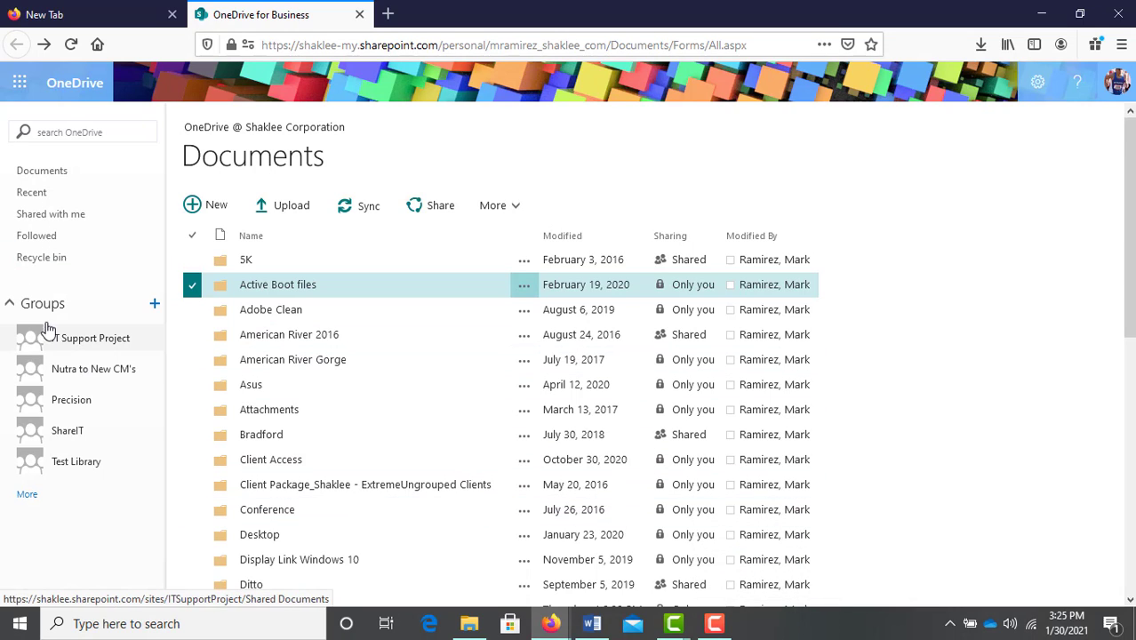
- Restore Zoom.lnk from the OneDrive recycle bin
{"action": "left_click", "coordinate": [44, 258]}
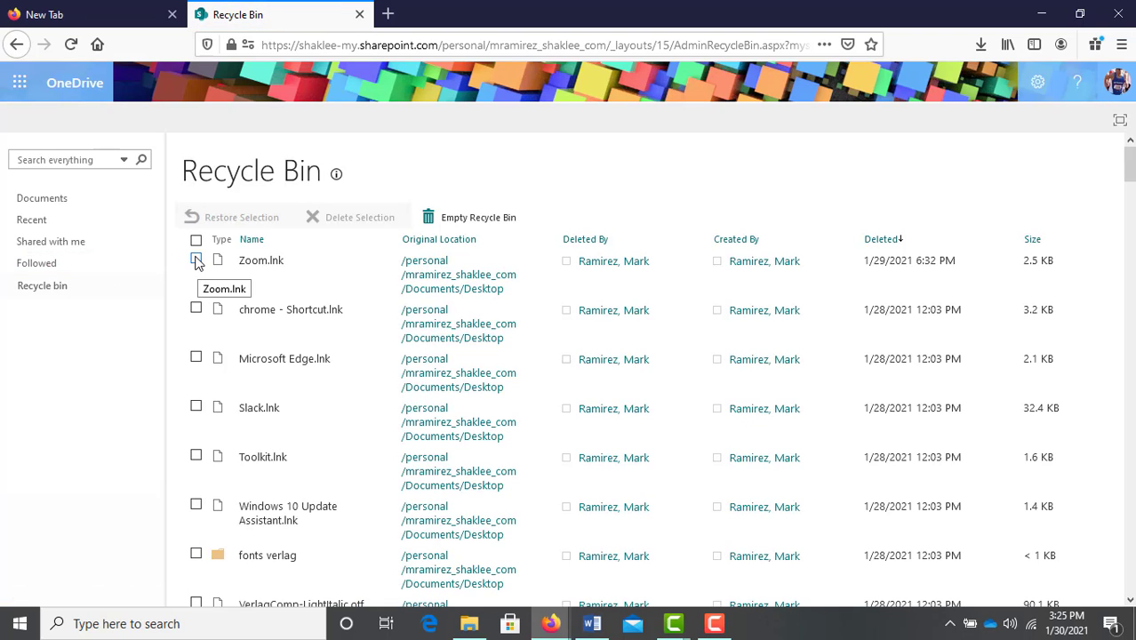
{"action": "left_click", "coordinate": [196, 260]}
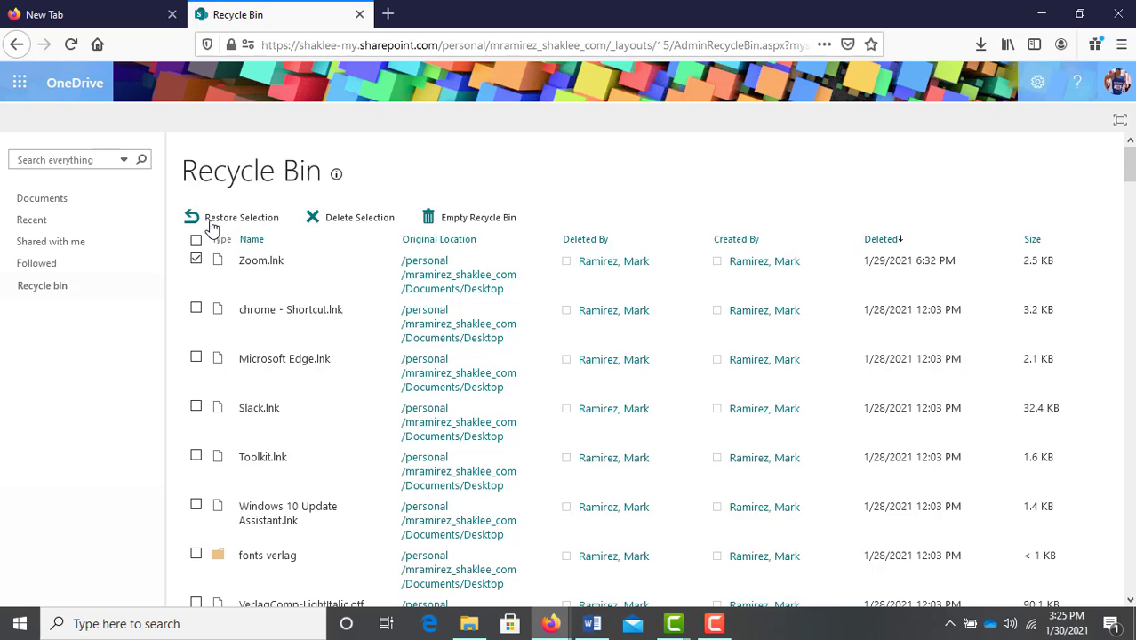
{"action": "left_click", "coordinate": [258, 224]}
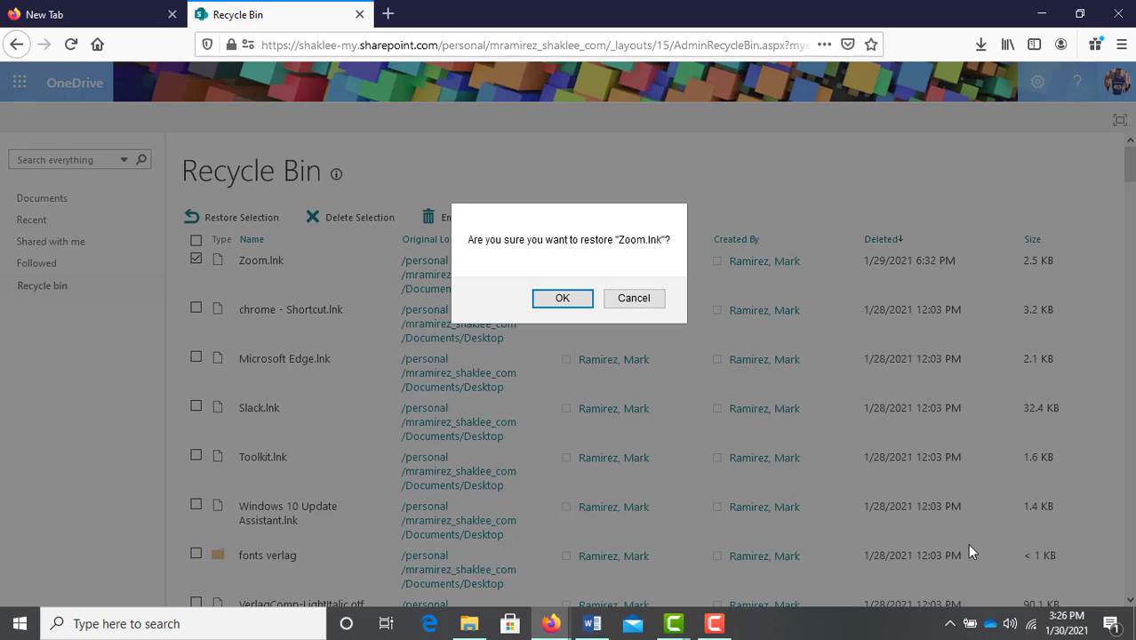
{"action": "key", "text": "Return"}
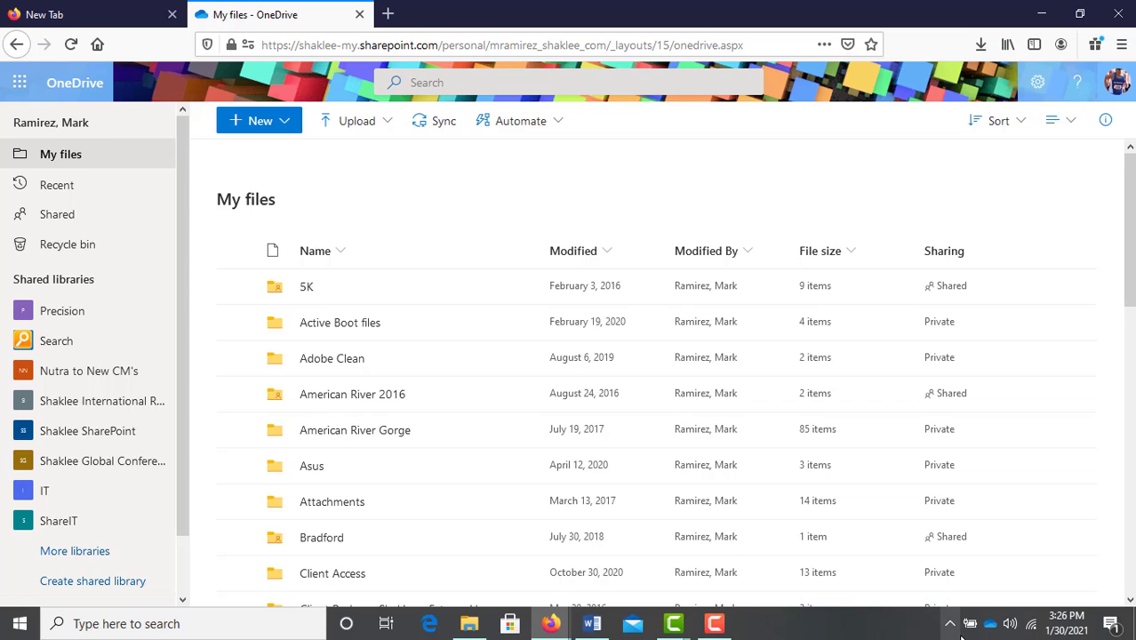
- Open OneDrive online again from the desktop sync client and go to the personal documents list
{"action": "left_click", "coordinate": [990, 624]}
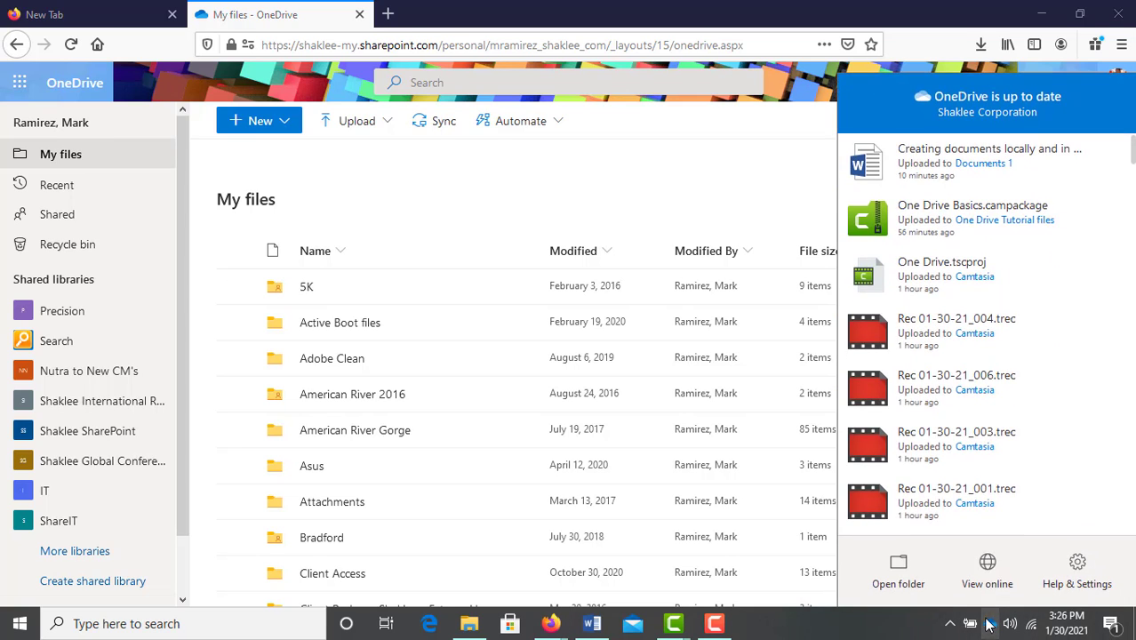
{"action": "left_click", "coordinate": [988, 567]}
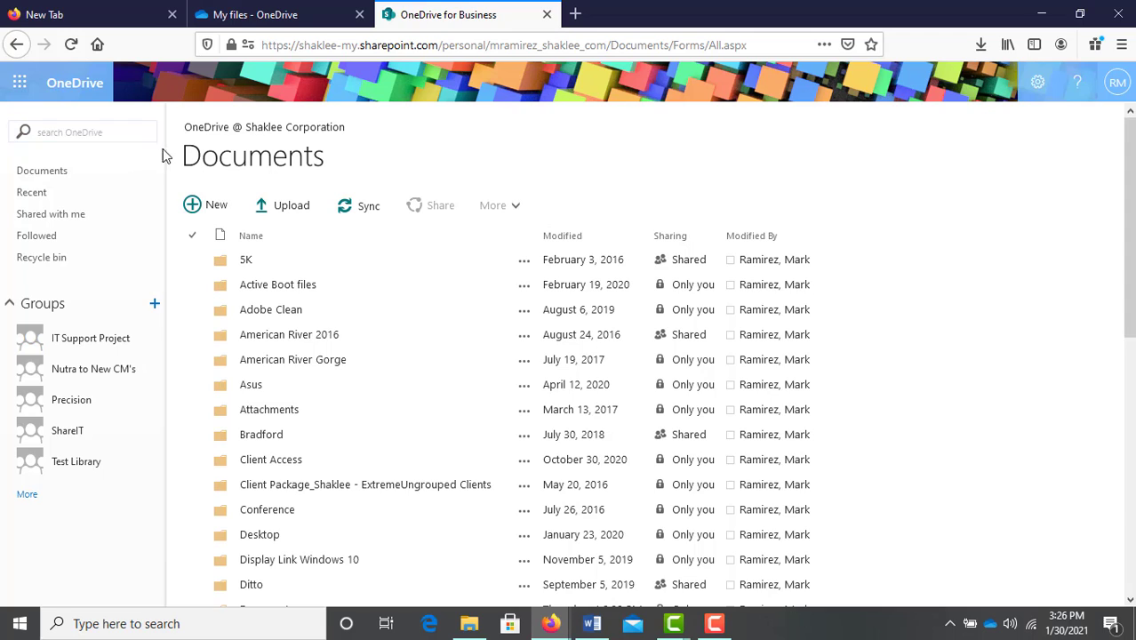
{"action": "left_click", "coordinate": [51, 172]}
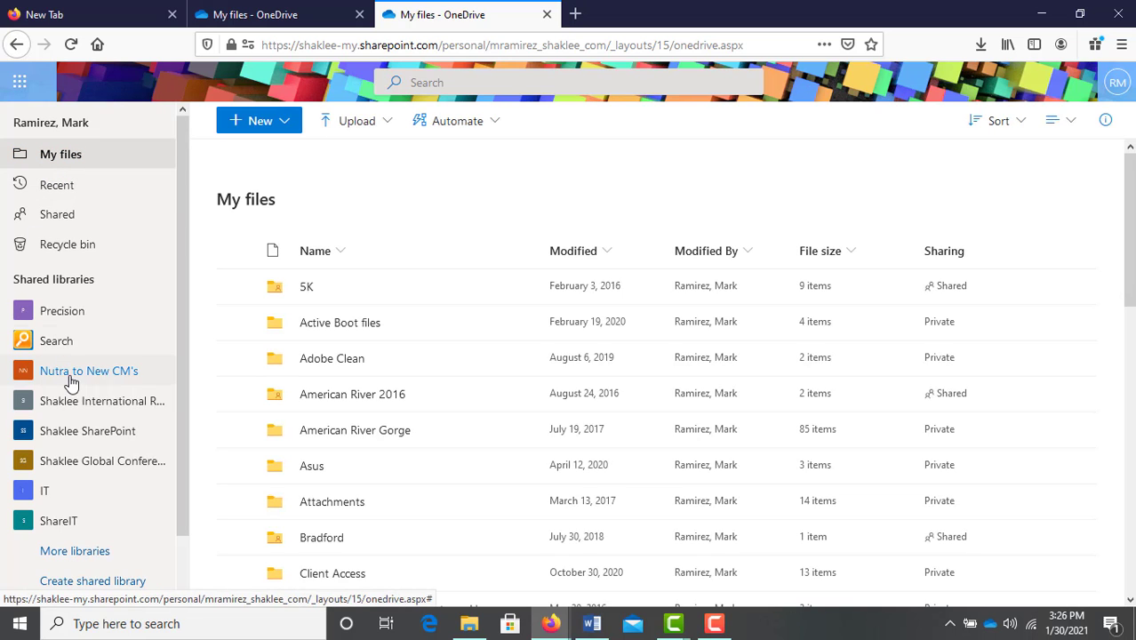
- Start a new shared library named test3 and add a colleague as a member
{"action": "left_click_drag", "start_coordinate": [178, 372], "coordinate": [164, 465]}
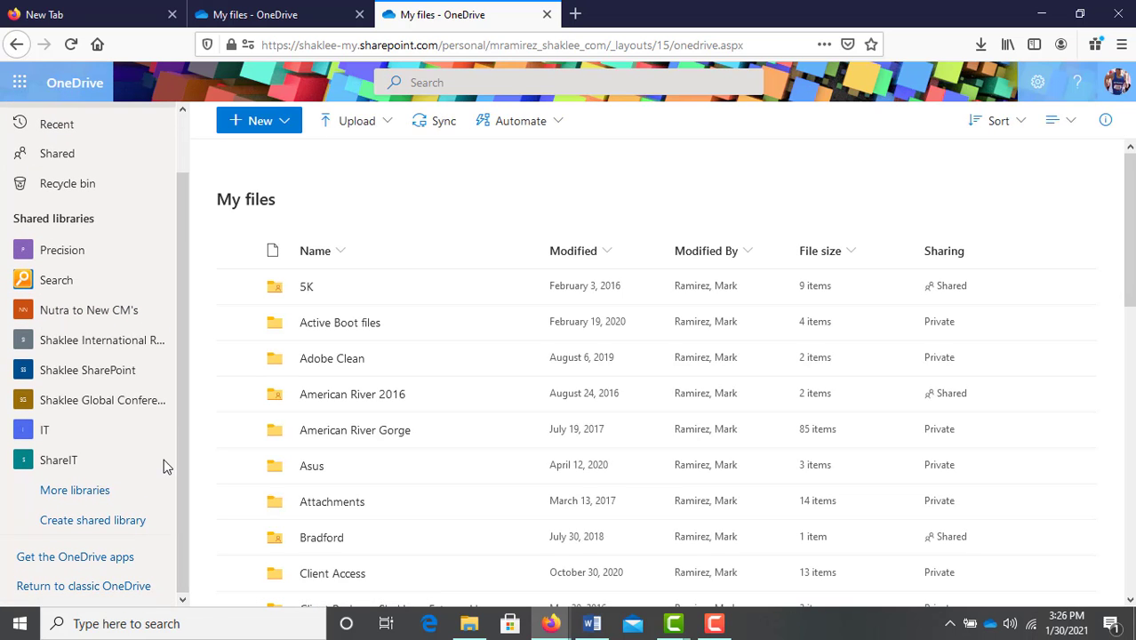
{"action": "left_click", "coordinate": [68, 523]}
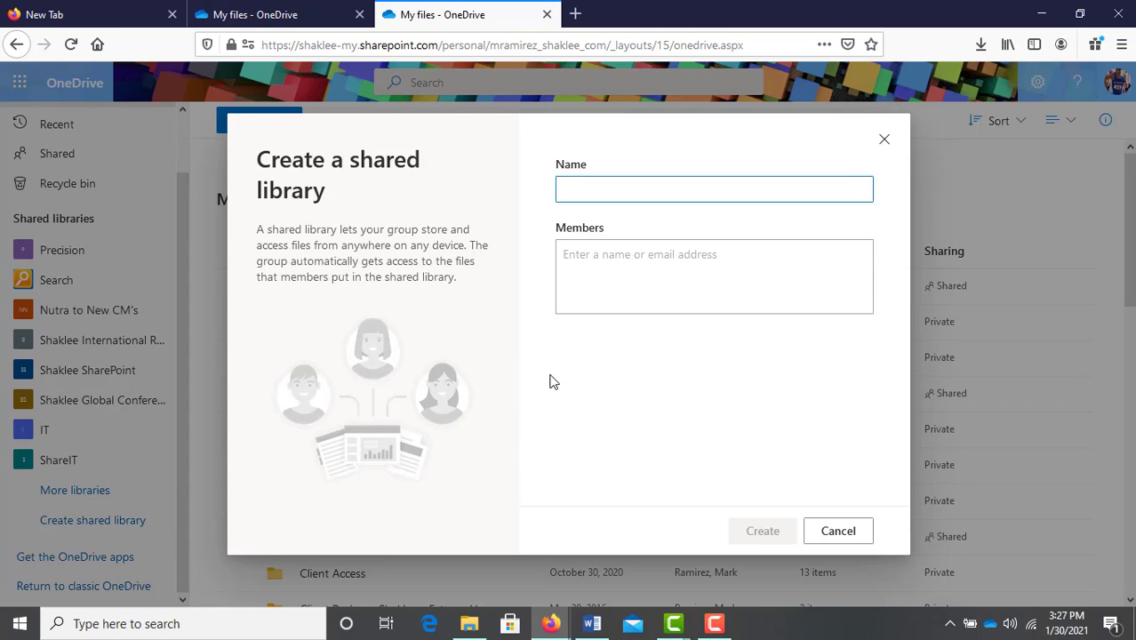
{"action": "type", "text": "test3"}
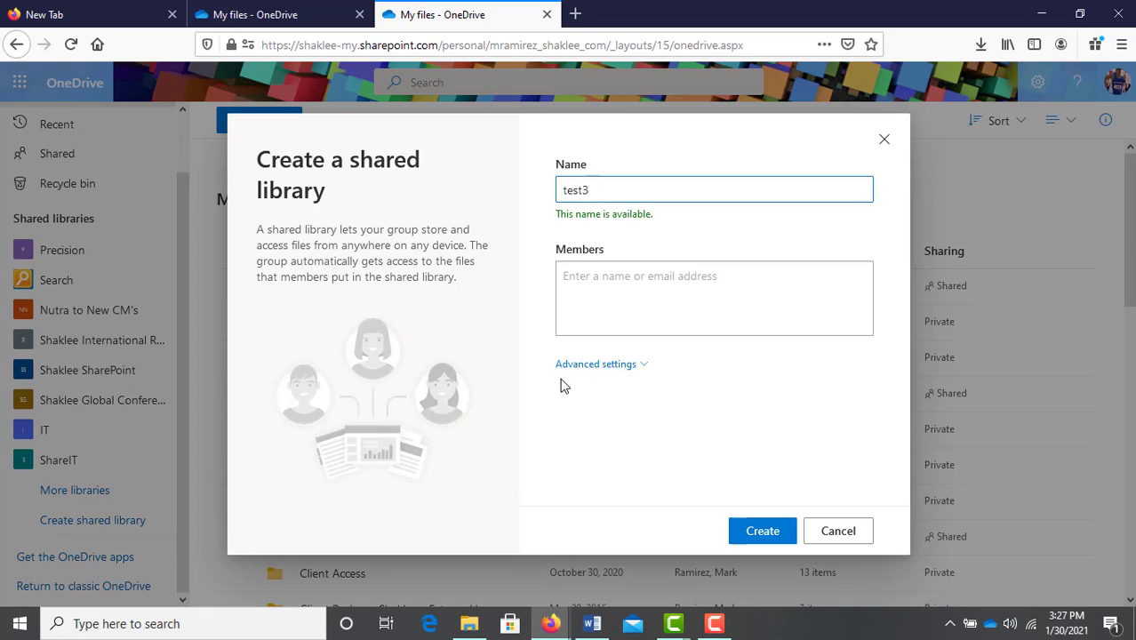
{"action": "left_click", "coordinate": [600, 279]}
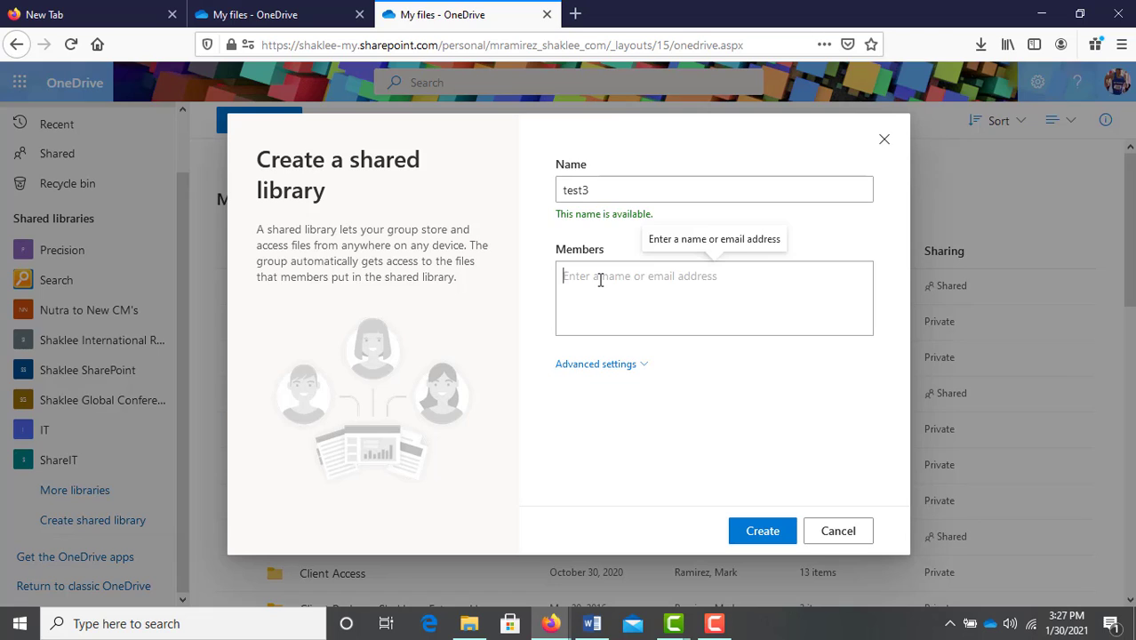
{"action": "type", "text": "marco"}
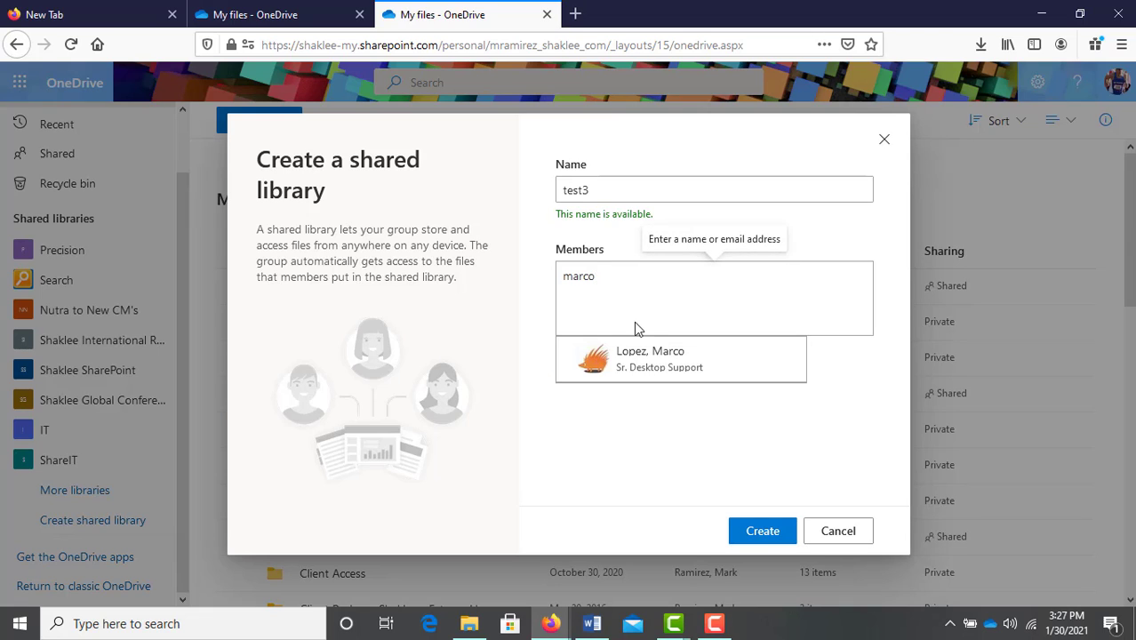
{"action": "left_click", "coordinate": [641, 359]}
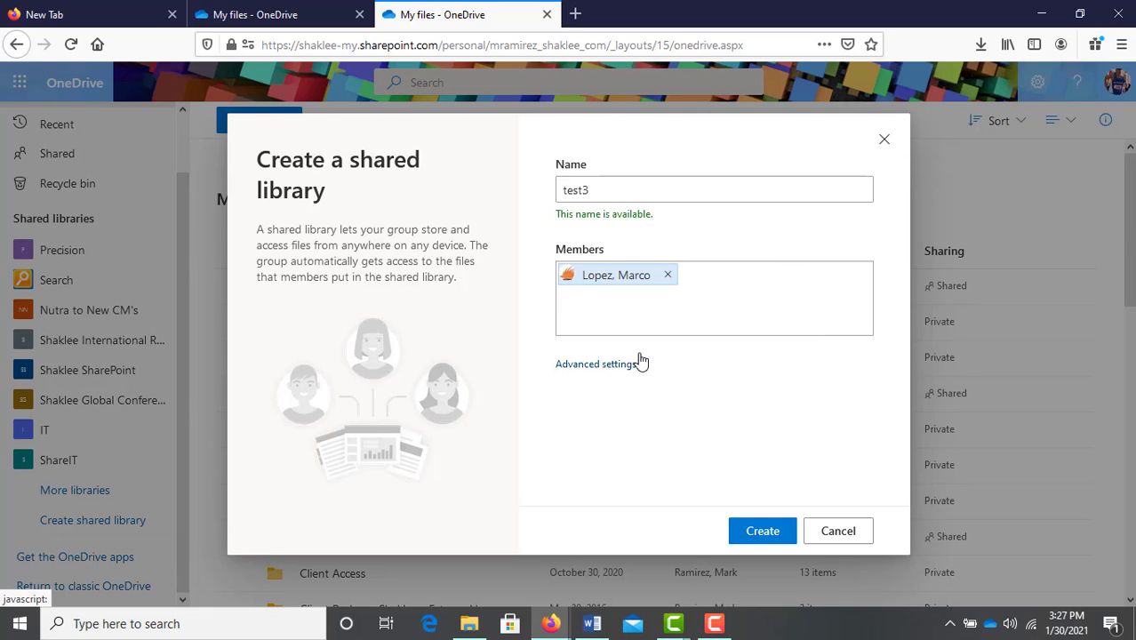
- In the advanced settings, set the library's privacy to "Private - only members have access" and create the library
{"action": "left_click", "coordinate": [583, 365]}
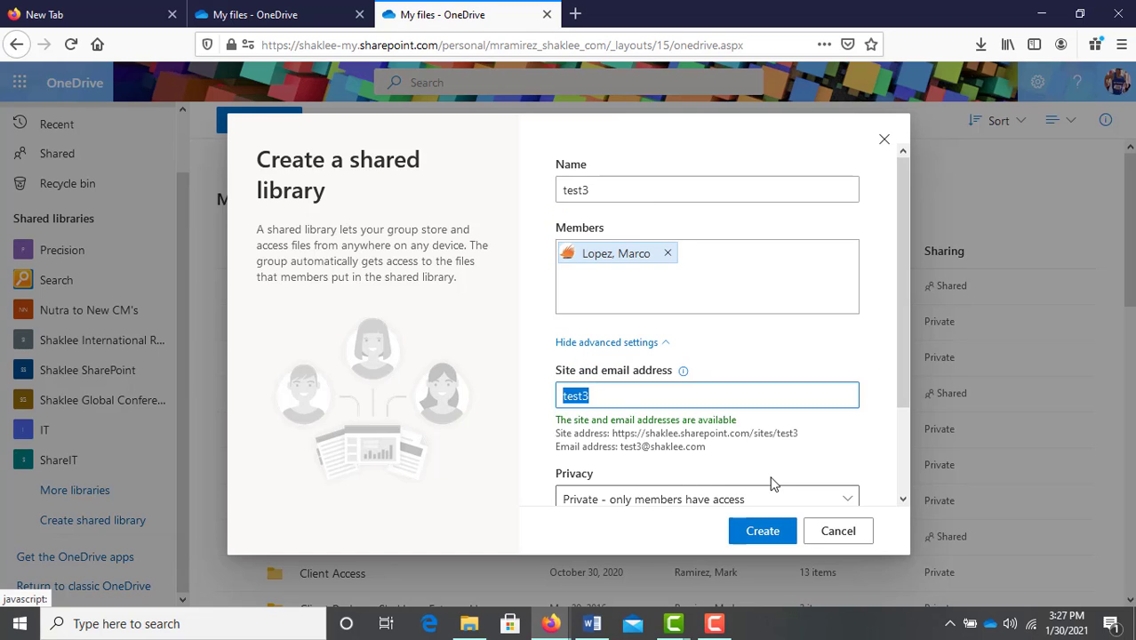
{"action": "scroll", "coordinate": [772, 482], "scroll_direction": "down", "scroll_amount": 2}
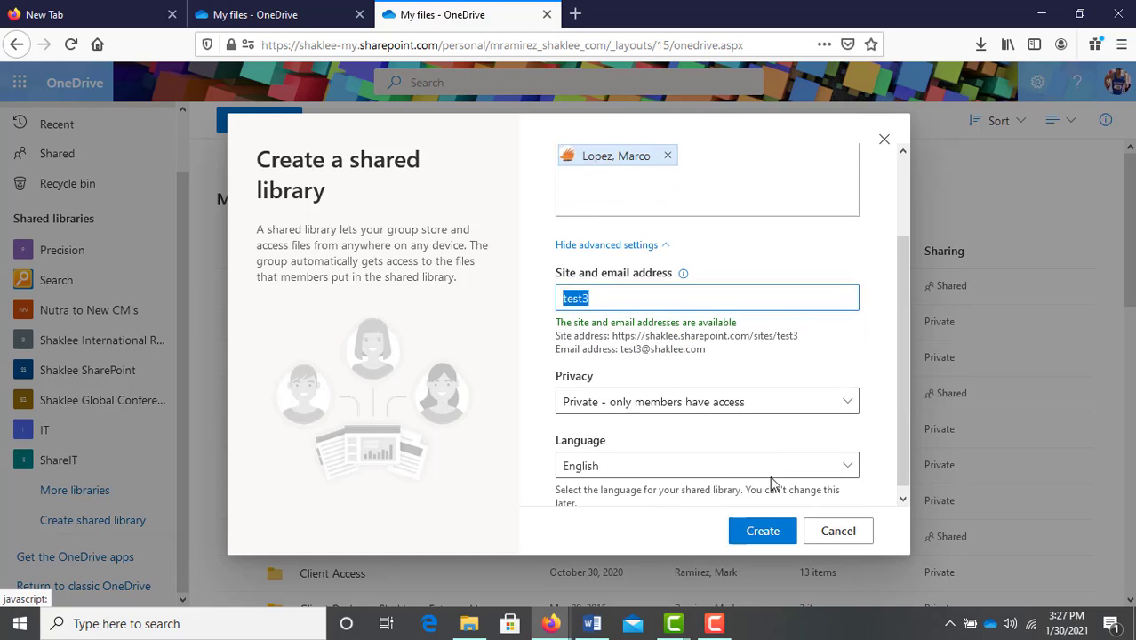
{"action": "left_click", "coordinate": [820, 395]}
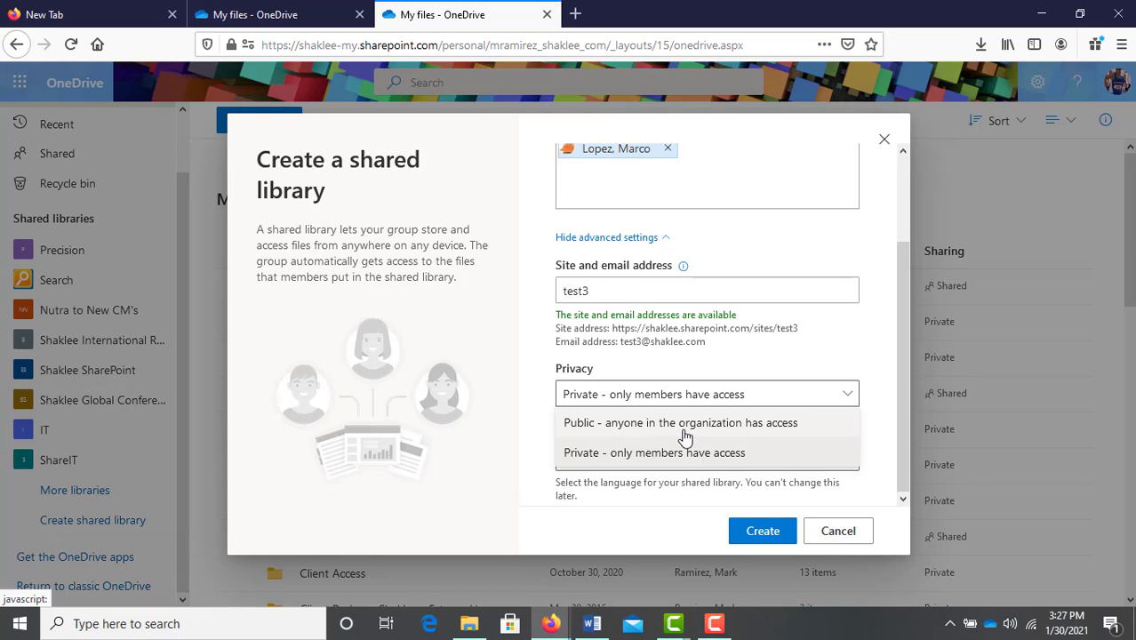
{"action": "left_click", "coordinate": [582, 460]}
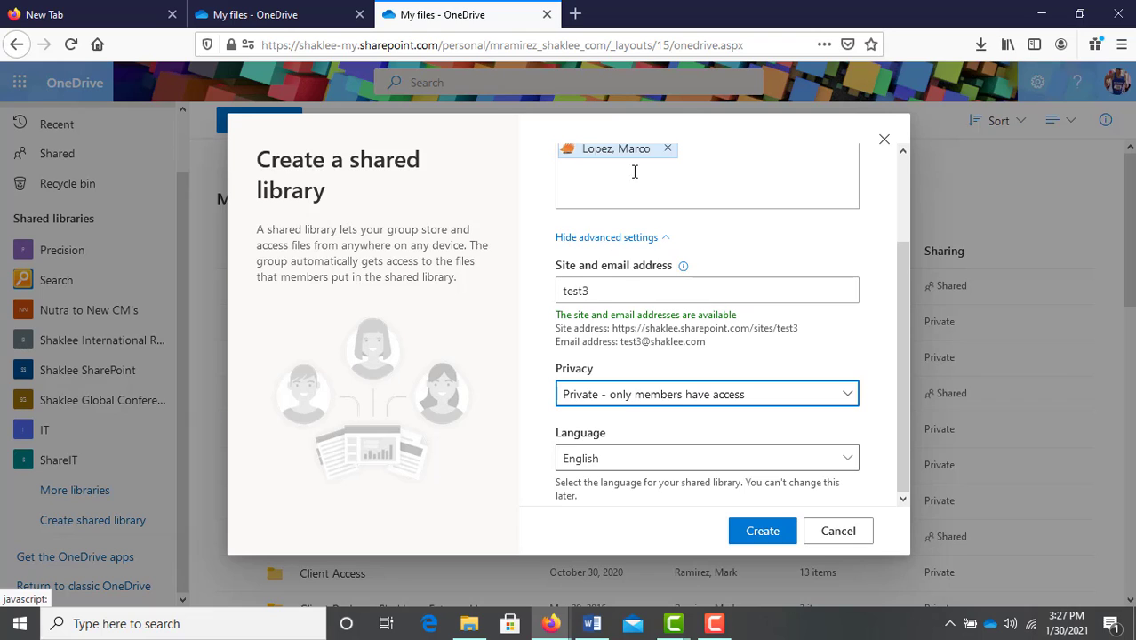
{"action": "scroll", "coordinate": [659, 169], "scroll_direction": "up", "scroll_amount": 2}
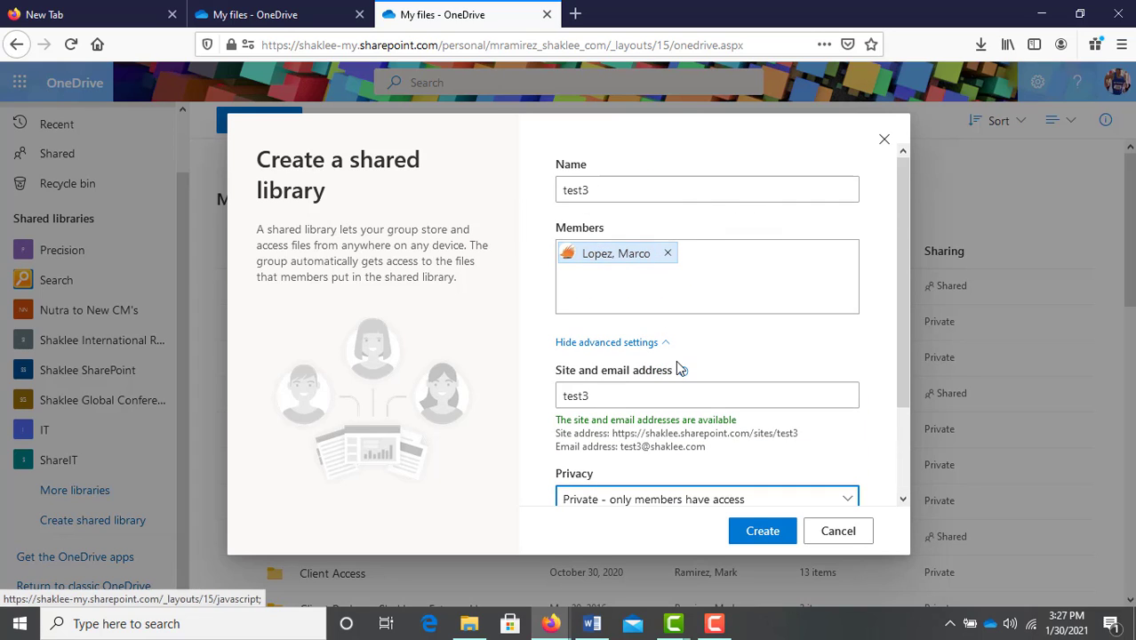
{"action": "left_click", "coordinate": [756, 533]}
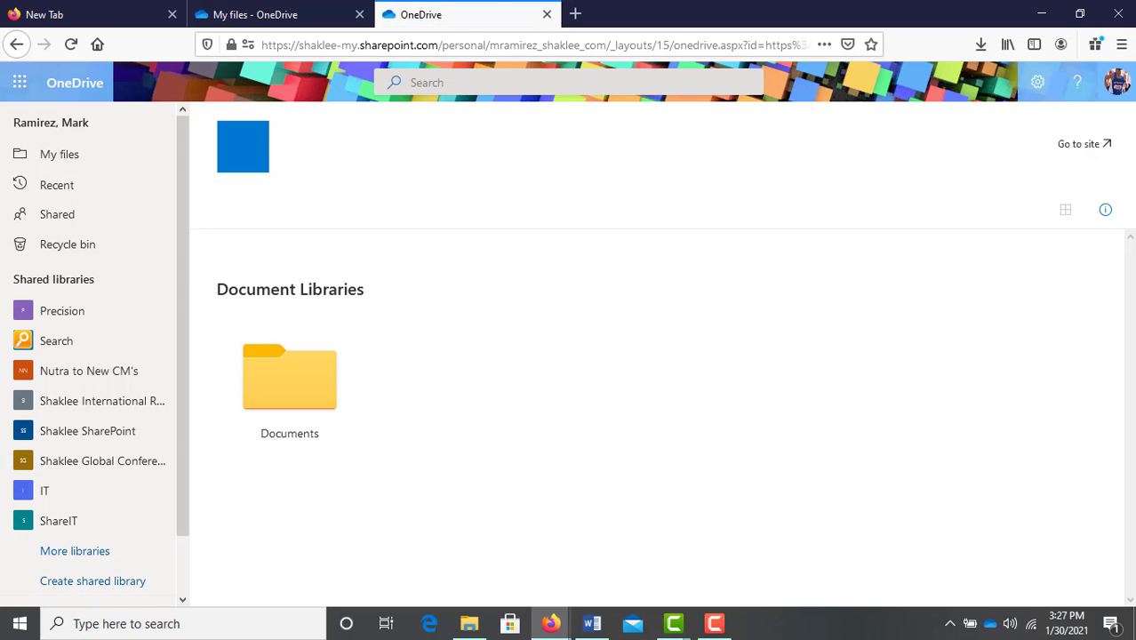
{"action": "mouse_move", "coordinate": [729, 637]}
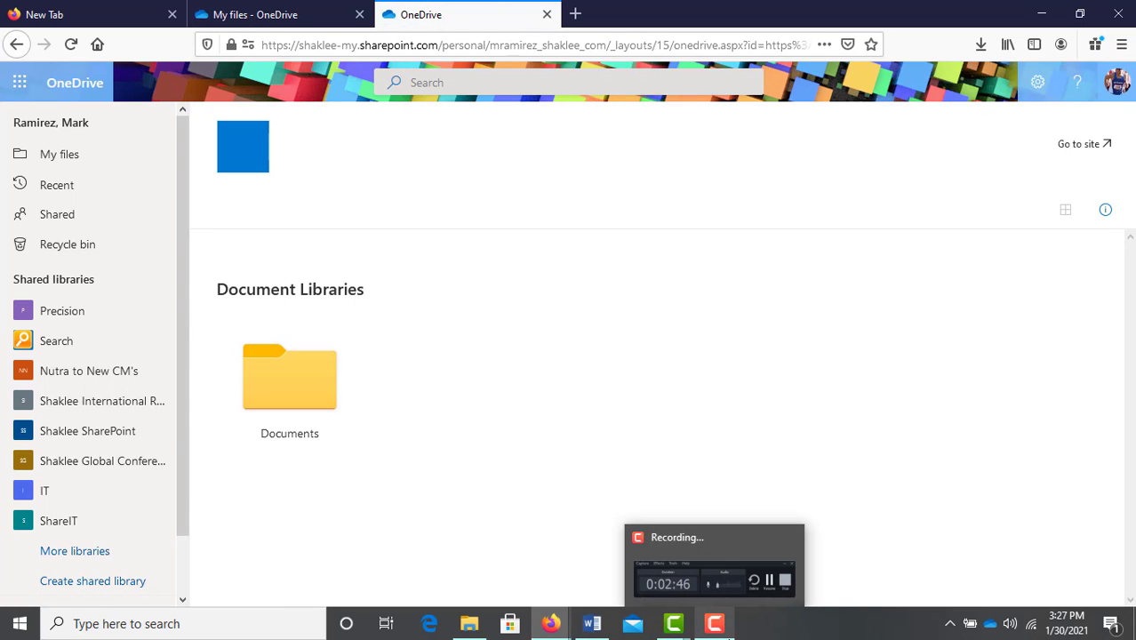